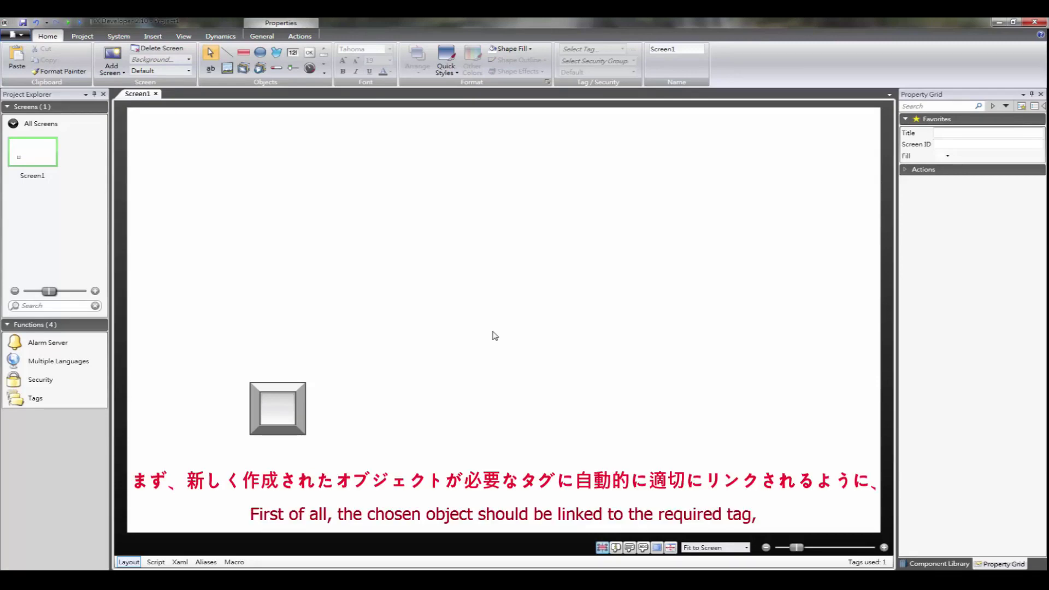
Step: Reveal the button's linked tag Y0 and bring up Create Series from its context menu
left_click(287, 412)
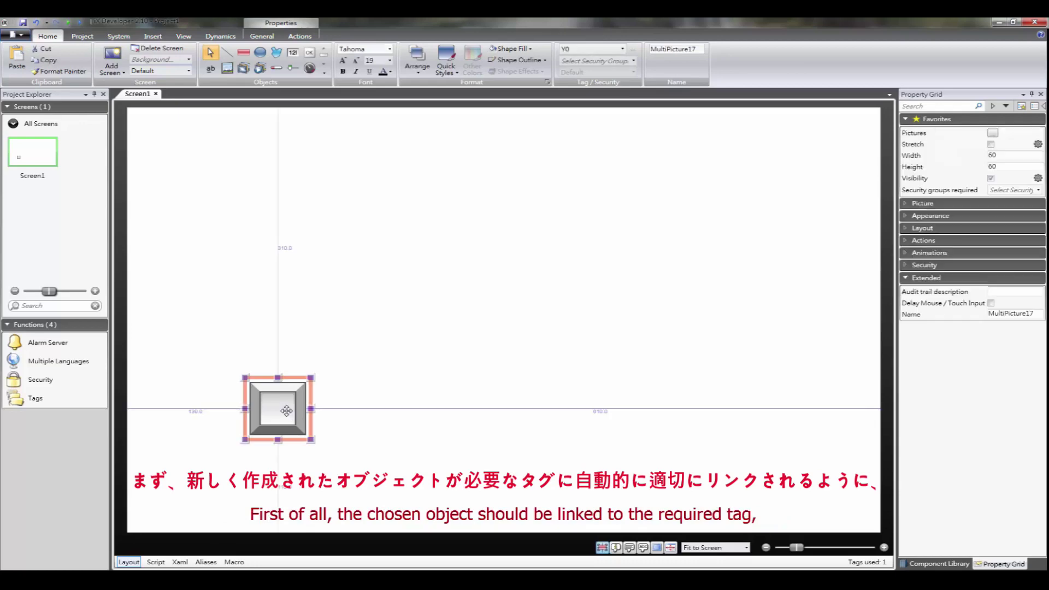
left_click(615, 550)
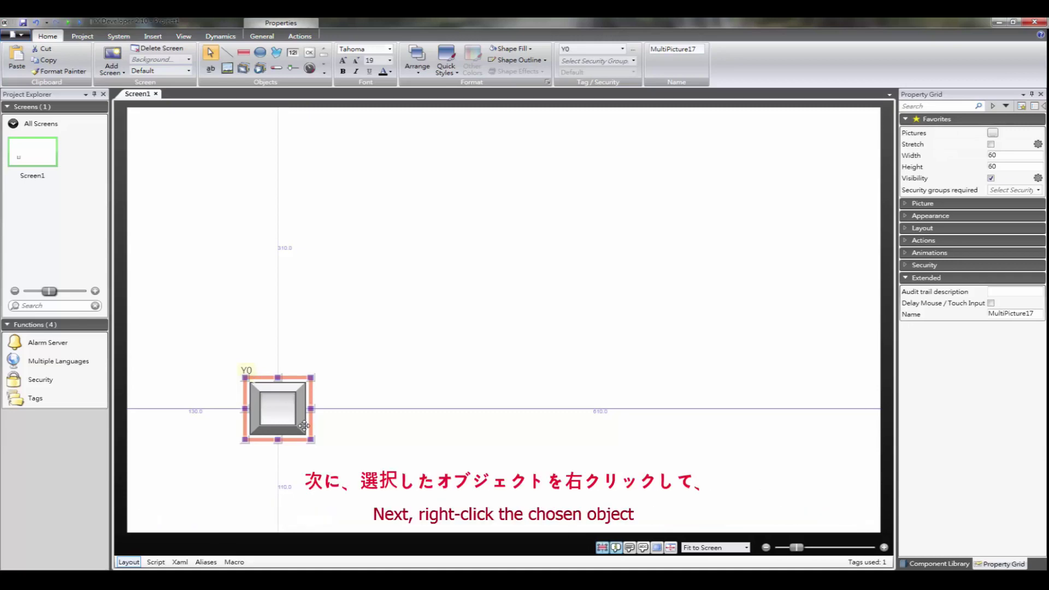
right_click(303, 425)
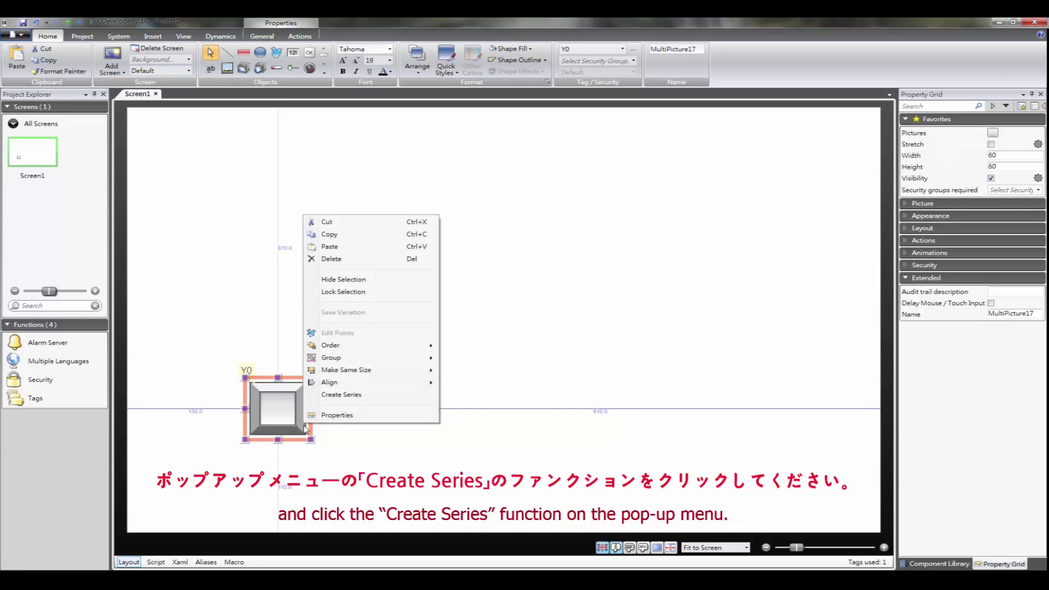
left_click(393, 398)
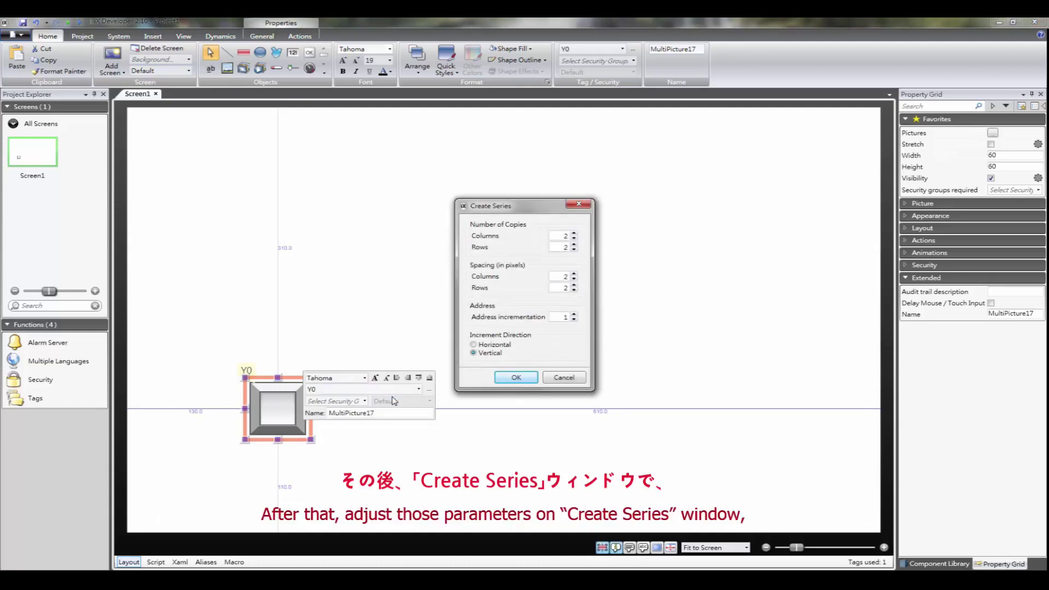
Step: Generate a 4-column, 2-row series with 8-pixel spacing and horizontal increment, then reveal tags Y0–Y7
left_click(566, 235)
left_click(573, 234)
left_click(573, 234)
double_click(565, 247)
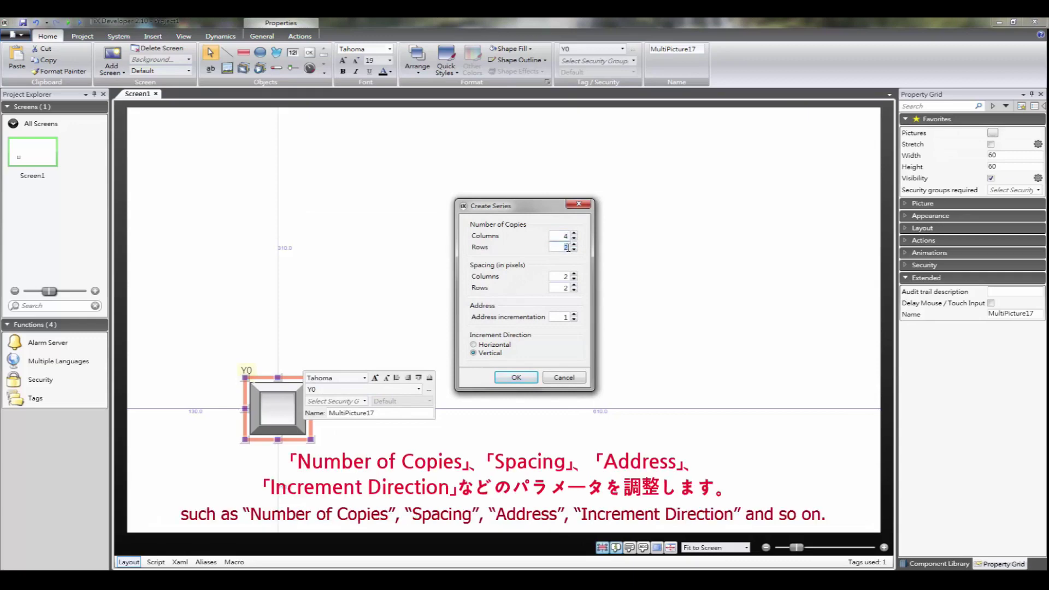
double_click(565, 277)
type("8")
double_click(566, 288)
type("8")
left_click(486, 344)
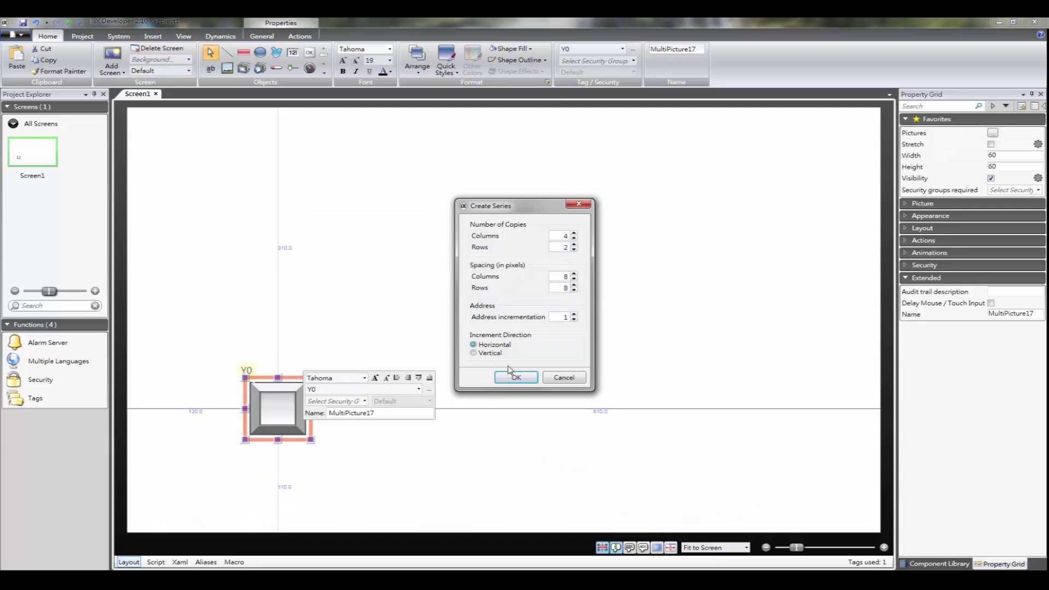
left_click(526, 378)
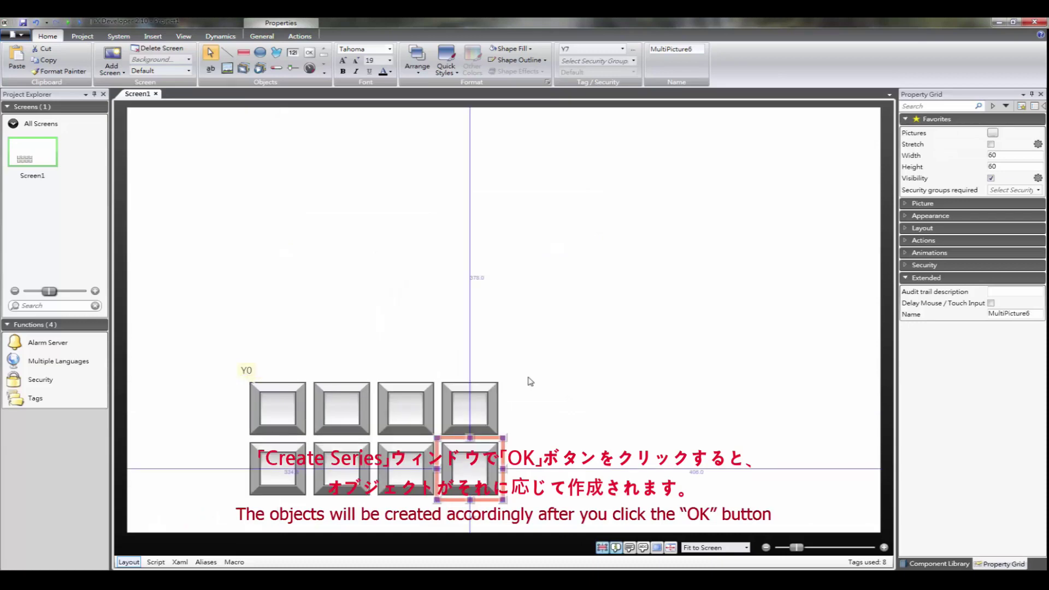
left_click(617, 549)
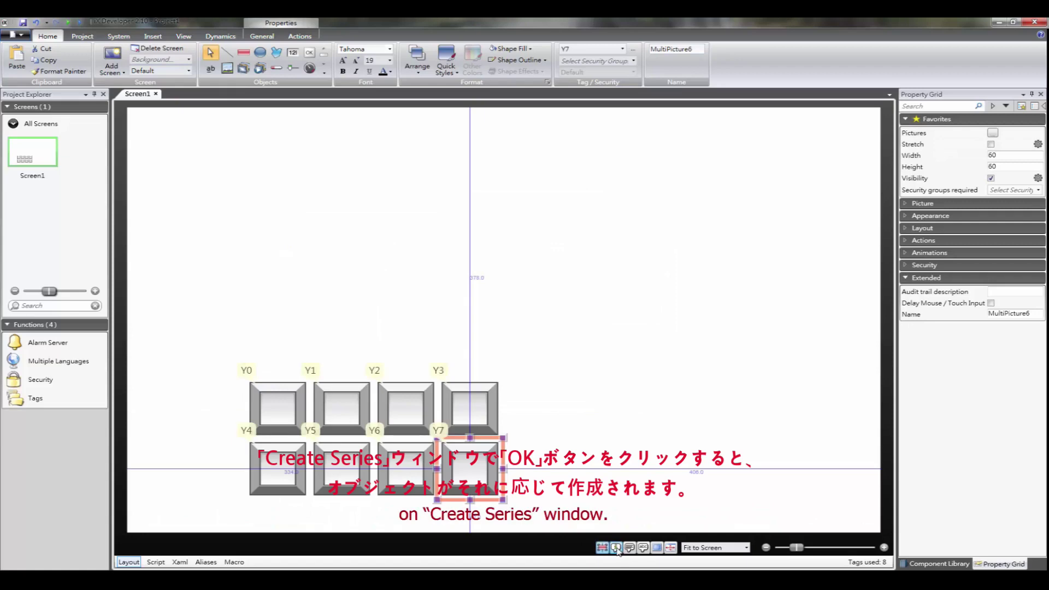